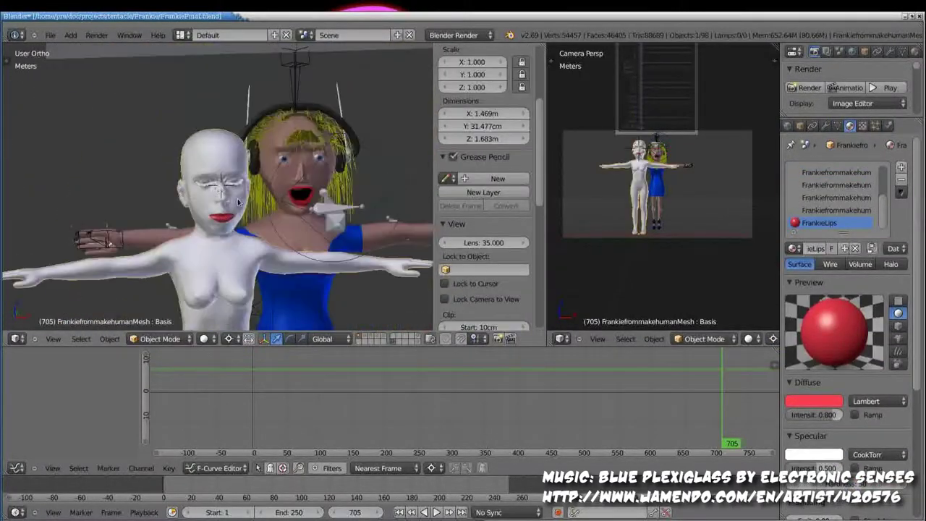
Render a test frame of both characters' faces against the cloudy sky, return, and open ClothHair.png
left_click(790, 88)
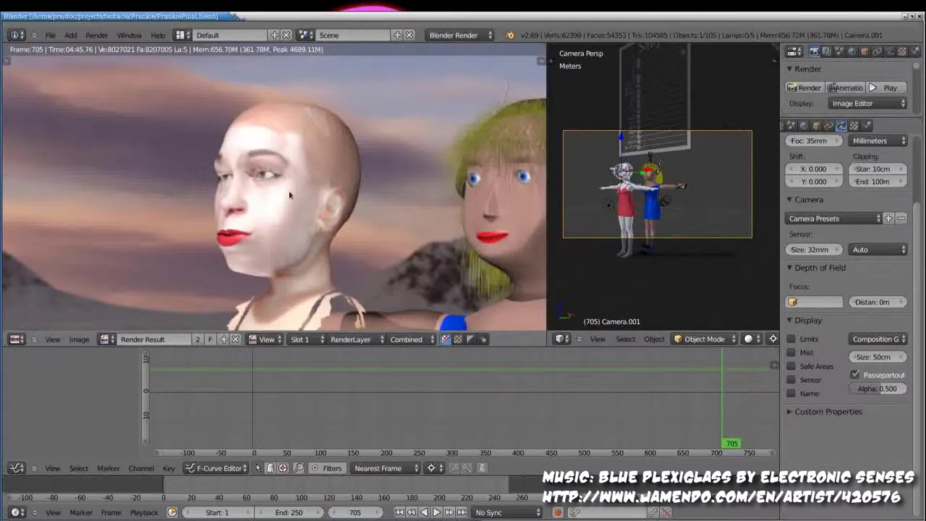
key("Escape")
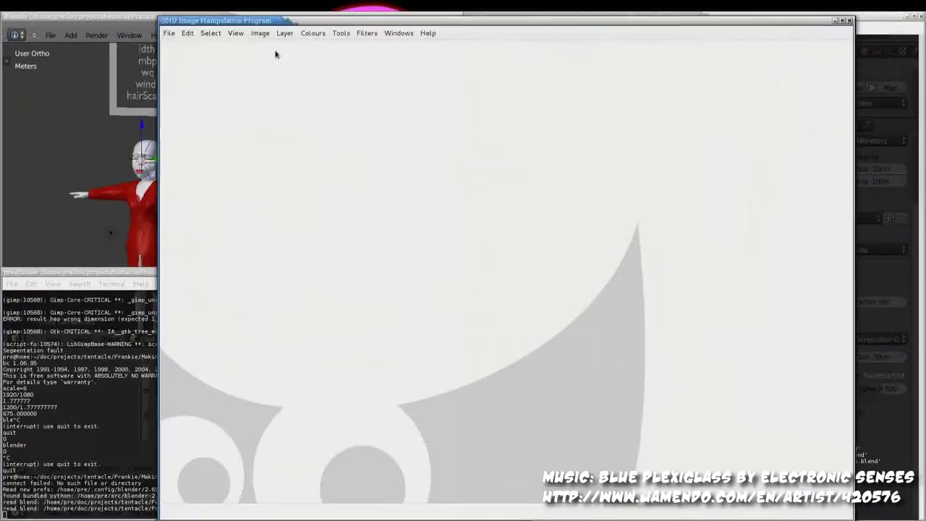
left_click(541, 299)
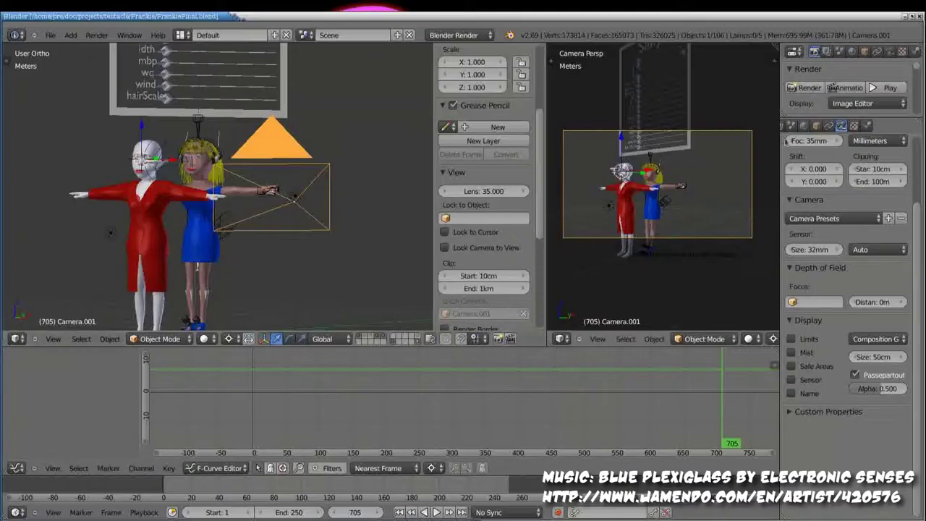
Assign the FrankieSkin material to Frankie's body, keep its pale diffuse colour, and render with F12
left_click(716, 248)
left_click(776, 329)
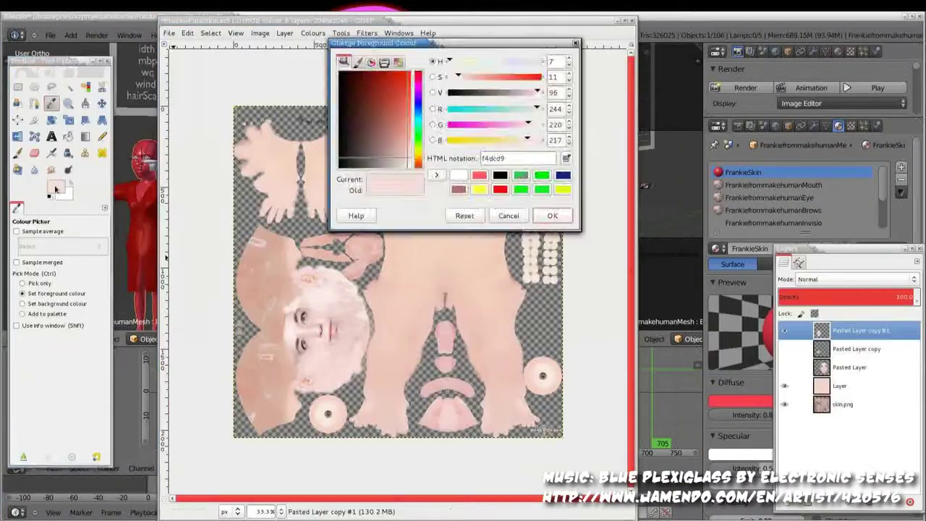
left_click(752, 402)
key("Return")
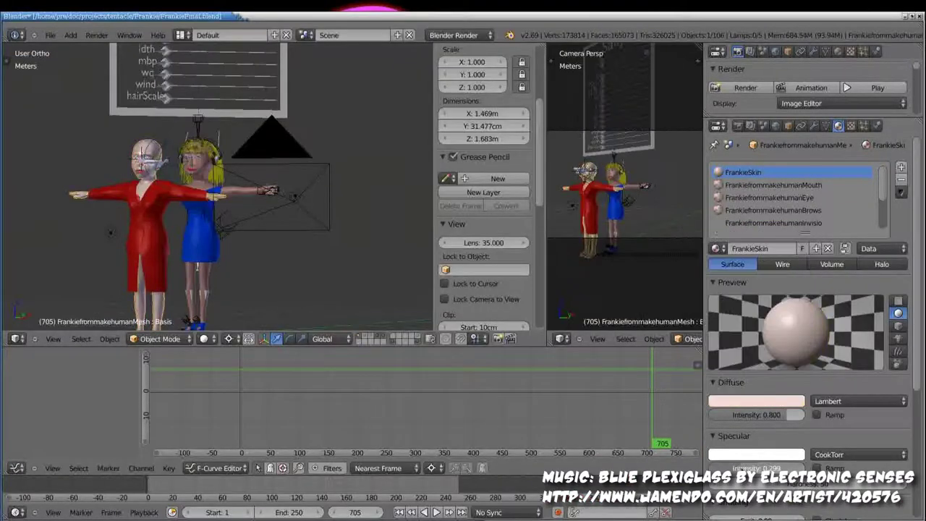
key("F12")
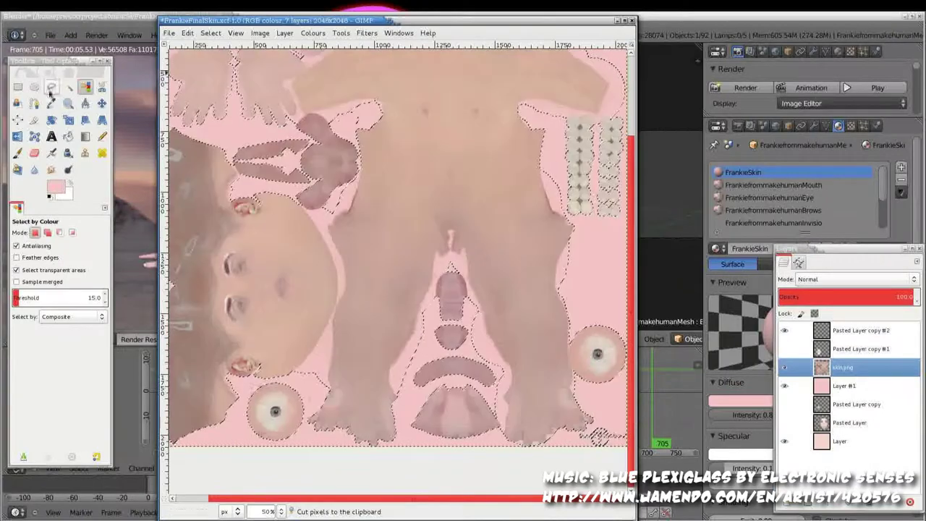
Use Free Select to outline the eyelid areas on skin.png and bring up the selection commands
left_click(51, 87)
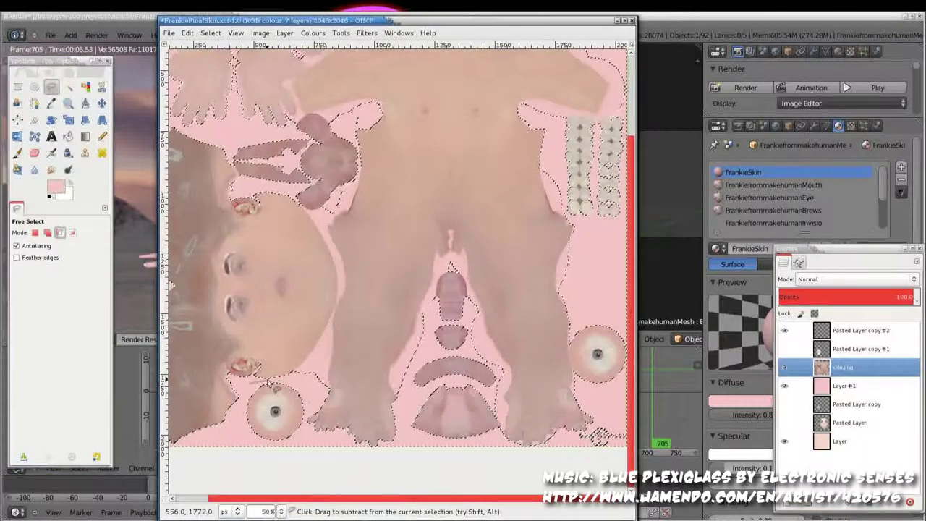
scroll(578, 327, "up", 5)
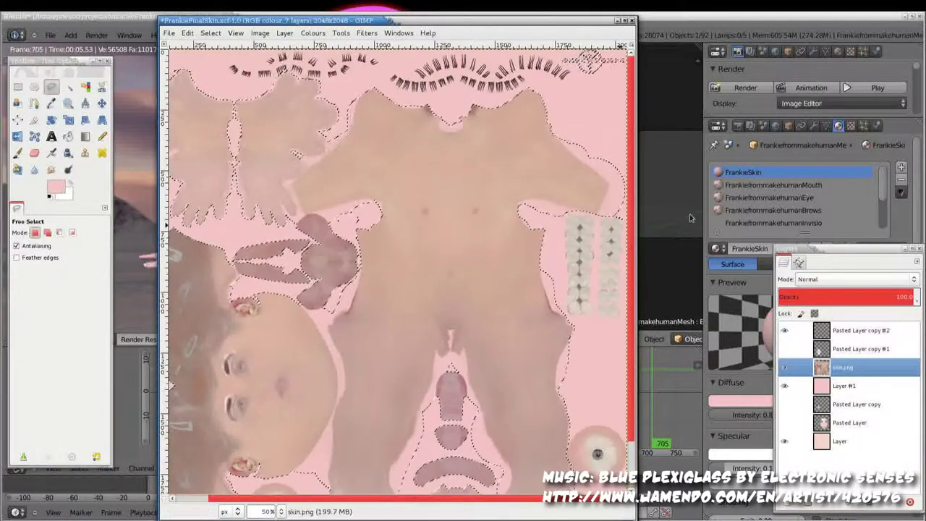
key("Page_Down")
right_click(537, 329)
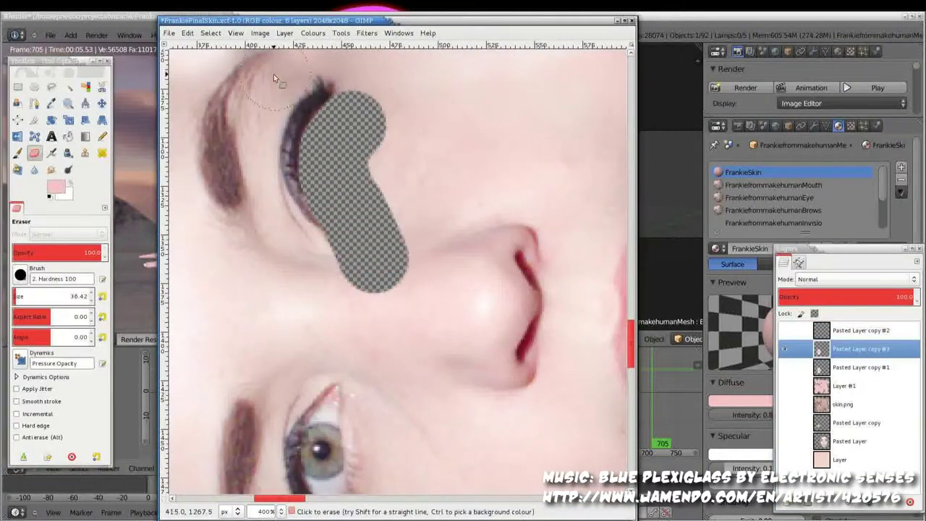
scroll(386, 216, "down", 5)
left_click_drag(337, 228, 380, 294)
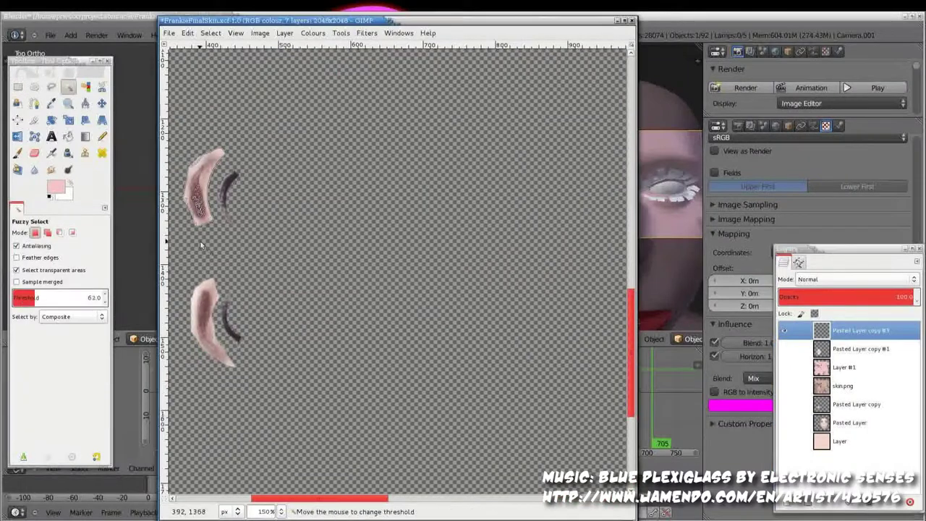
Show the pink Layer #1 and Free Select around the upper right eyelid shape
left_click(784, 367)
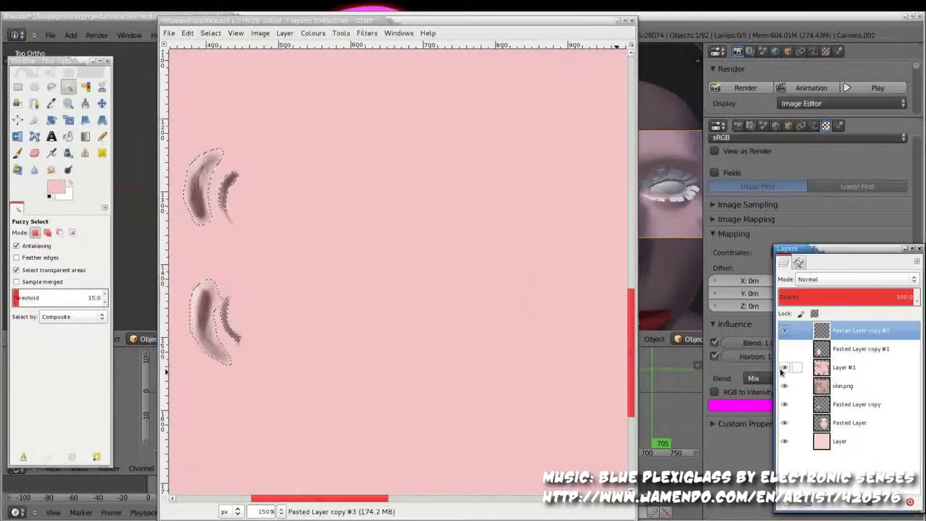
left_click(51, 87)
left_click_drag(275, 174, 272, 178)
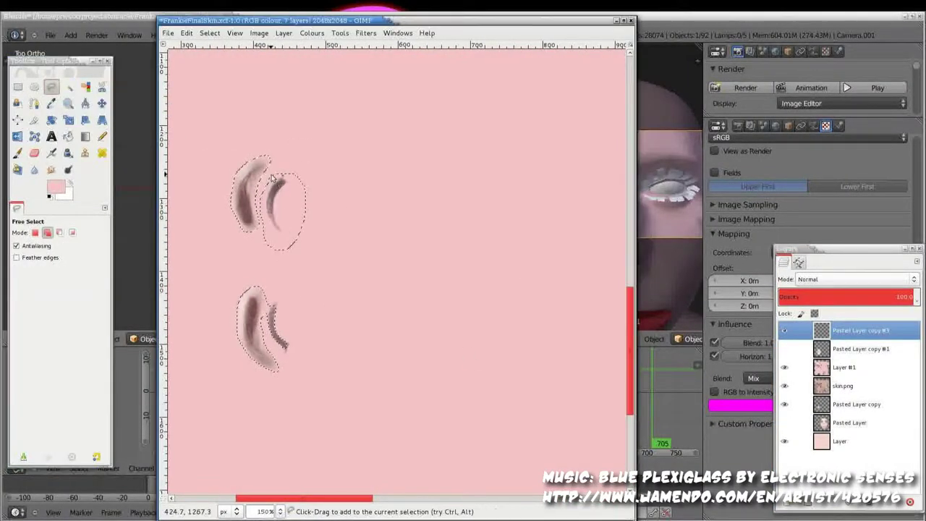
Set up the Eraser with a softer Hardness 075 brush shrunk to about 14 pixels
key("r")
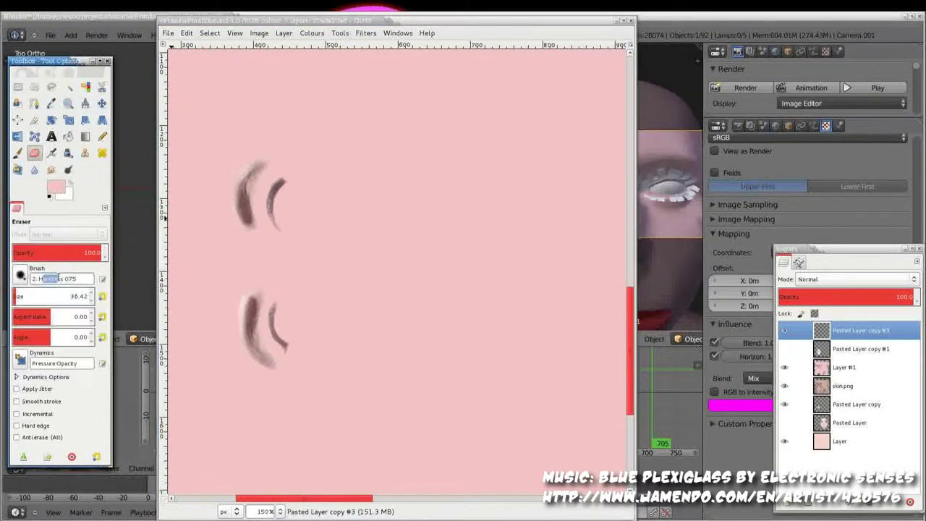
left_click_drag(52, 279, 35, 279)
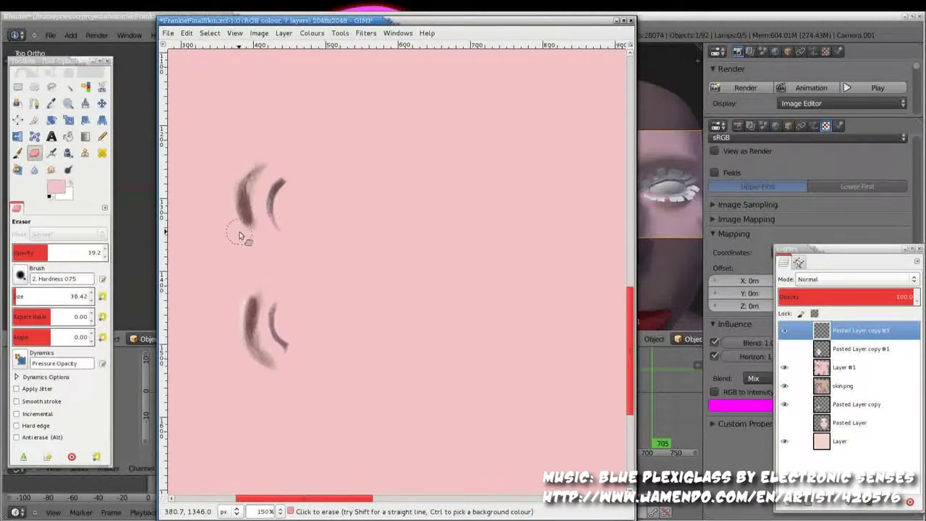
scroll(241, 235, "up", 4, "ctrl")
left_click_drag(49, 297, 40, 297)
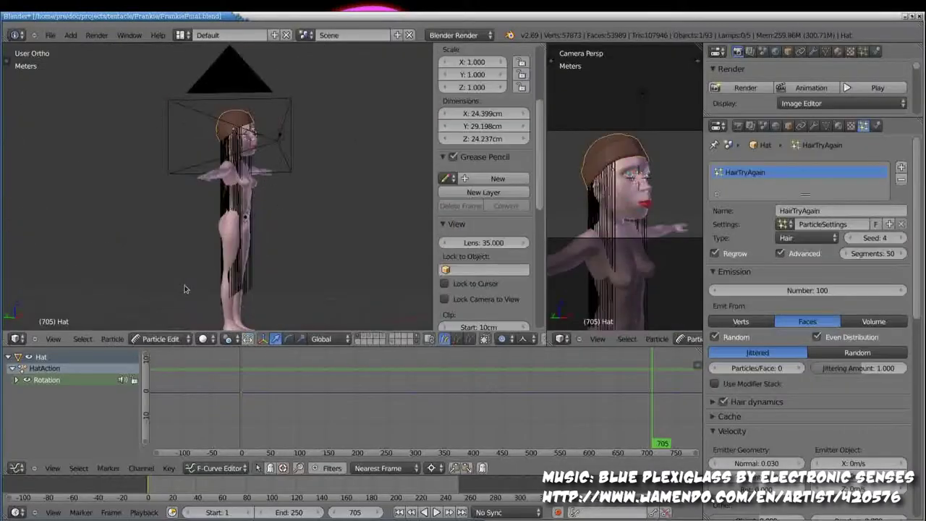
Expand the FrankieHair Field Weights settings to weaken gravity to 0.004
scroll(914, 254, "down", 5)
scroll(913, 255, "down", 3)
scroll(914, 254, "down", 5)
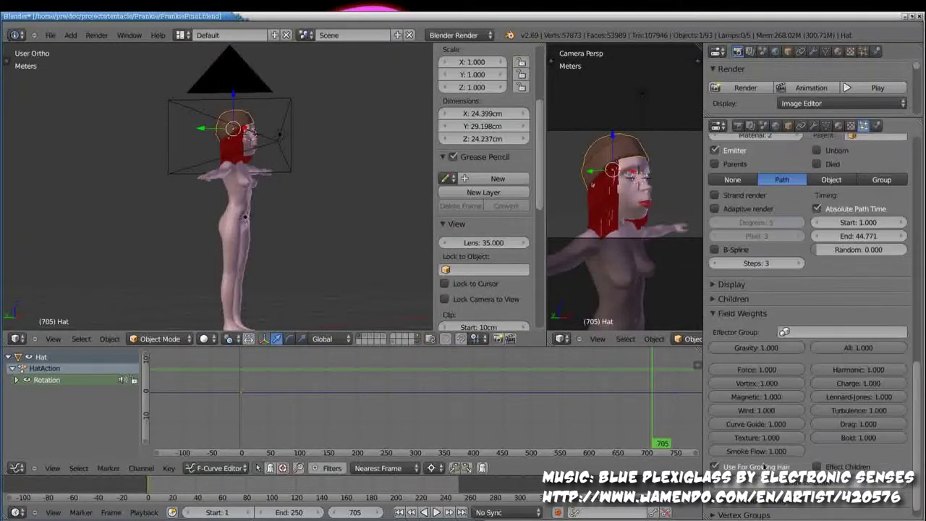
scroll(913, 255, "down", 3)
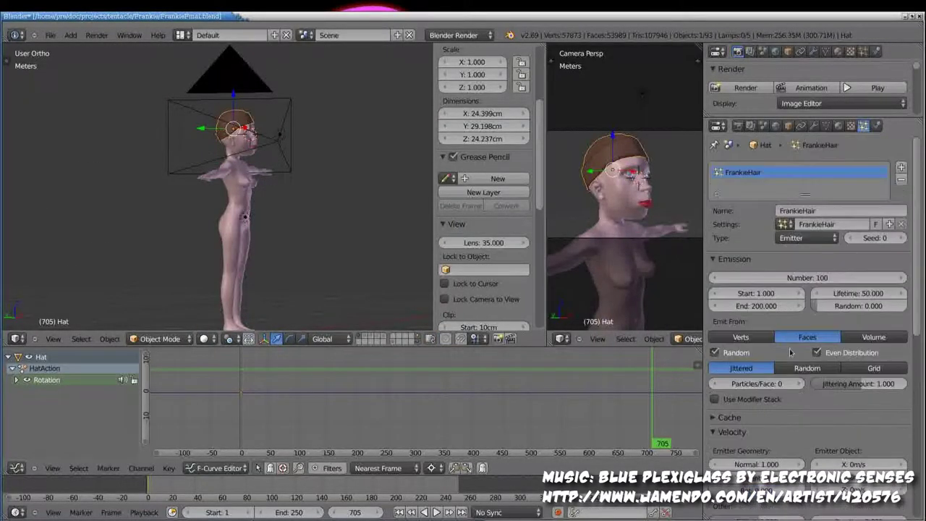
scroll(816, 286, "down", 1)
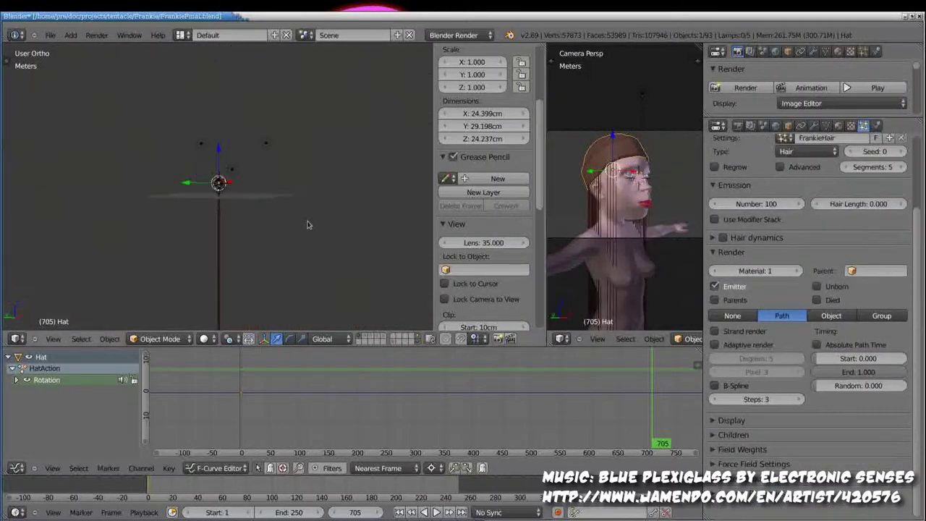
left_click(747, 316, "ctrl")
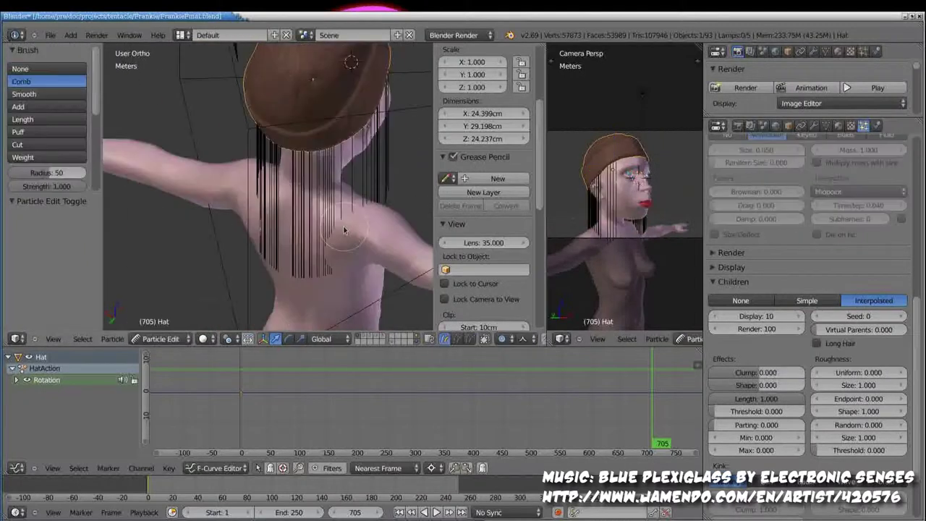
mouse_move(345, 230)
middle_mouse_down()
mouse_move(219, 229)
mouse_move(252, 204)
mouse_move(326, 210)
middle_mouse_up()
Render a test frame of the red hair strands, then return to hair editing
key("Tab")
scroll(736, 206, "down", 3)
left_click(744, 88)
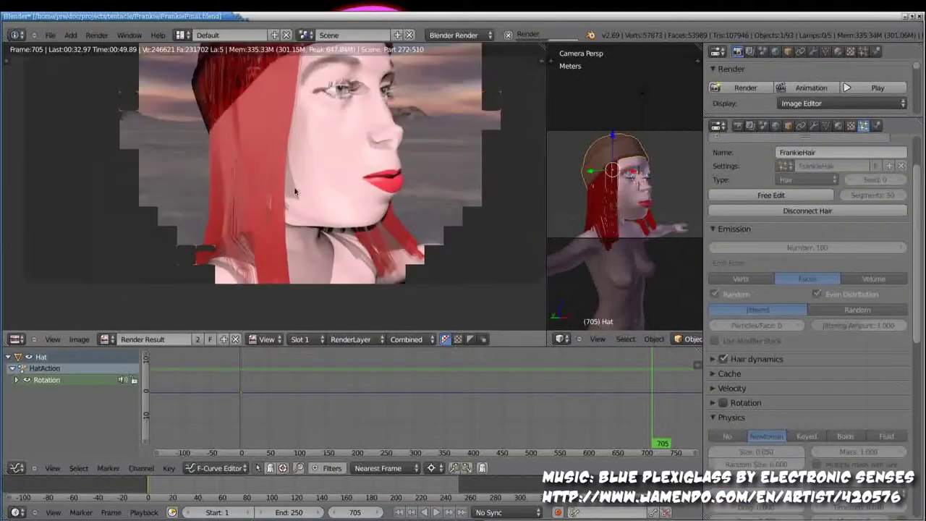
key("Escape")
mouse_move(302, 222)
middle_mouse_down()
mouse_move(277, 256)
mouse_move(290, 239)
middle_mouse_up()
Select Frankie's rig and keyframe the Head bone's rotation at early frames up to frame 24, then play it
key("Tab")
right_click(275, 238)
left_click(876, 126)
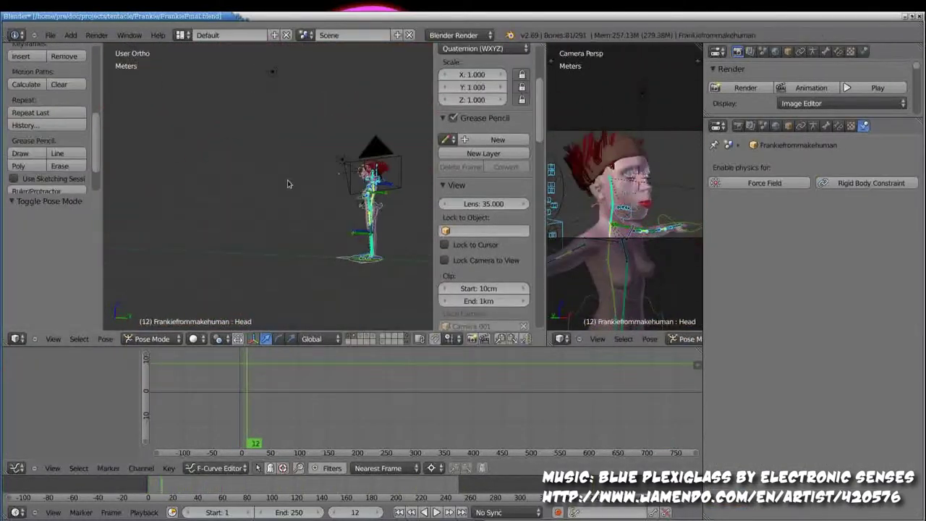
left_click(241, 363)
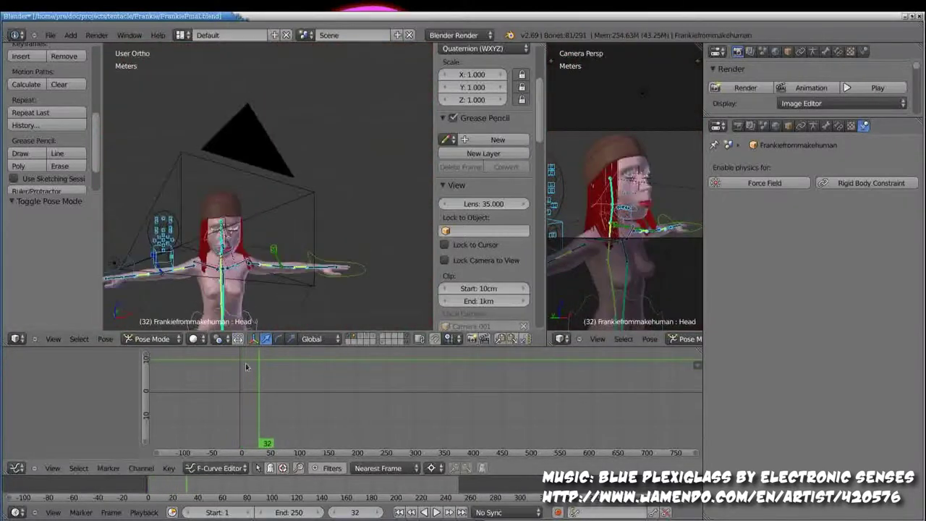
left_click(253, 380)
key("r")
key("r")
left_click(255, 208)
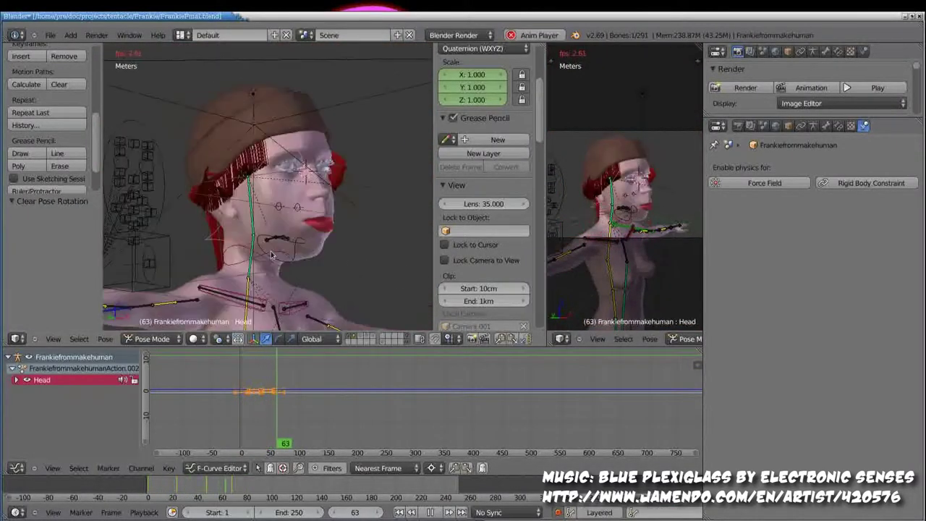
key("alt+a")
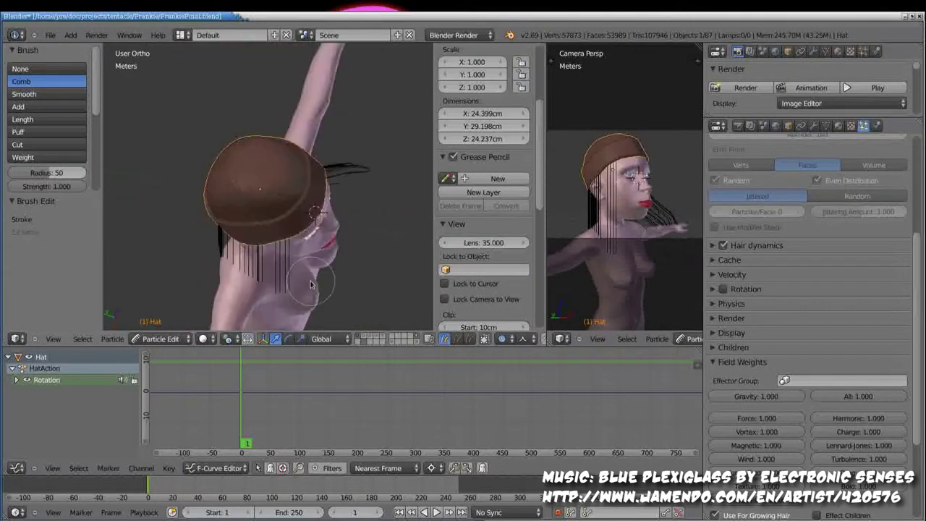
Enable interpolated children and Hair dynamics on the Hat, then play the animation from the front view
middle_click_drag(312, 217, 298, 230)
middle_click_drag(263, 136, 323, 211)
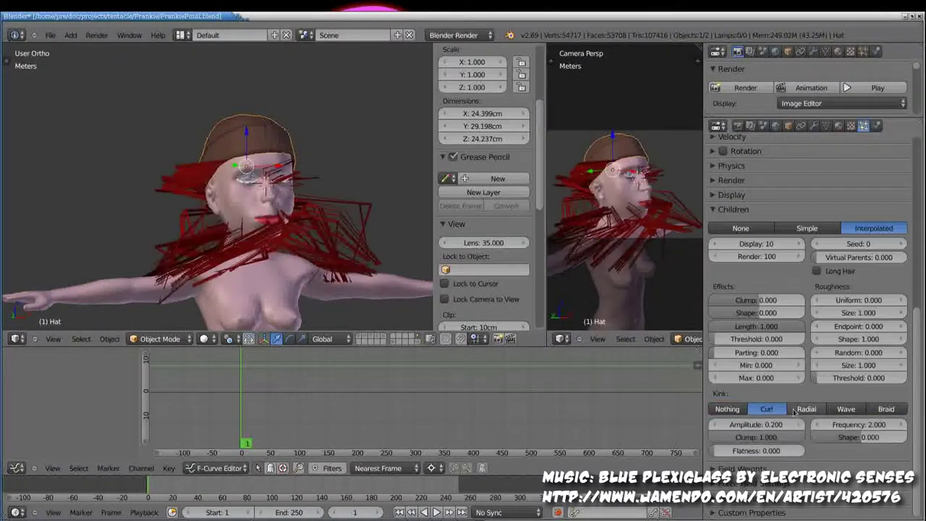
left_click(731, 205, "ctrl")
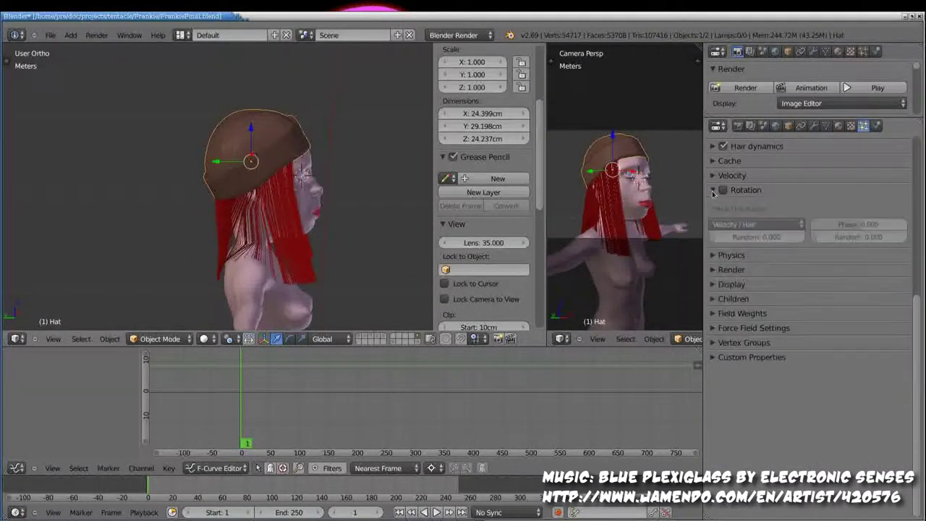
left_click_drag(713, 189, 712, 146)
key("KP_1")
key("alt+a")
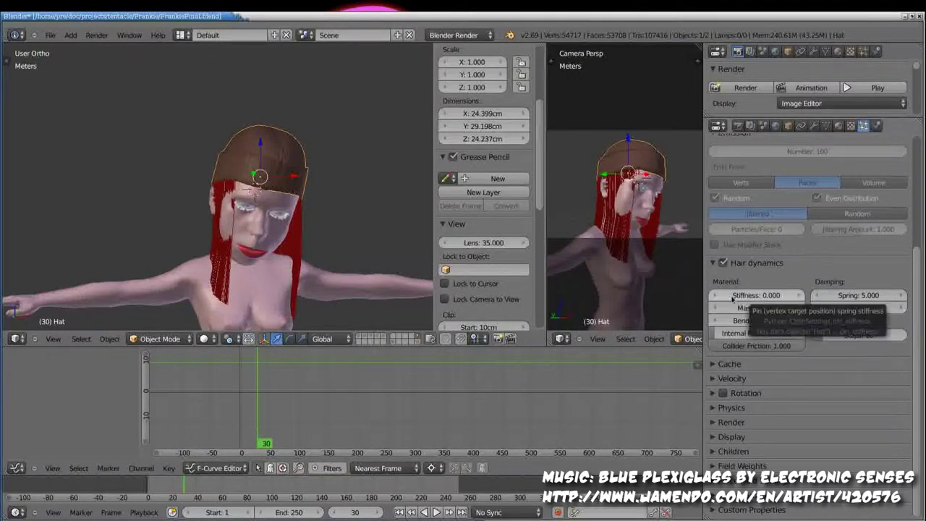
scroll(802, 291, "up", 3)
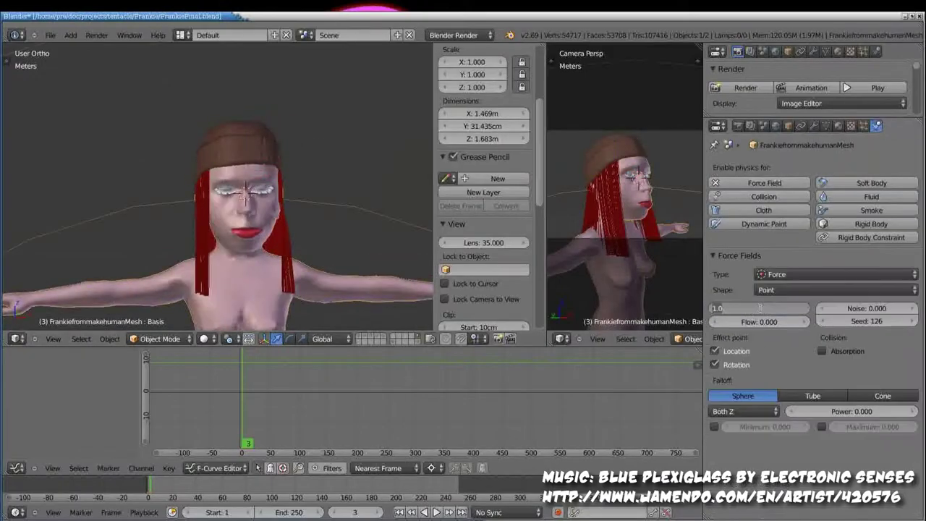
Render a frame with force field Power 4 to check the hair, then orbit to the cap's strands
scroll(848, 413, "up", 4, "ctrl")
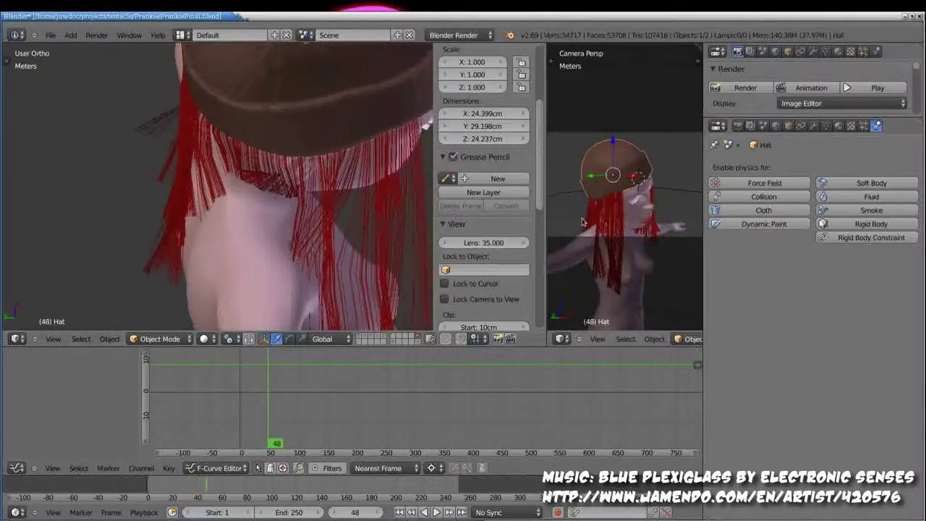
left_click(723, 87)
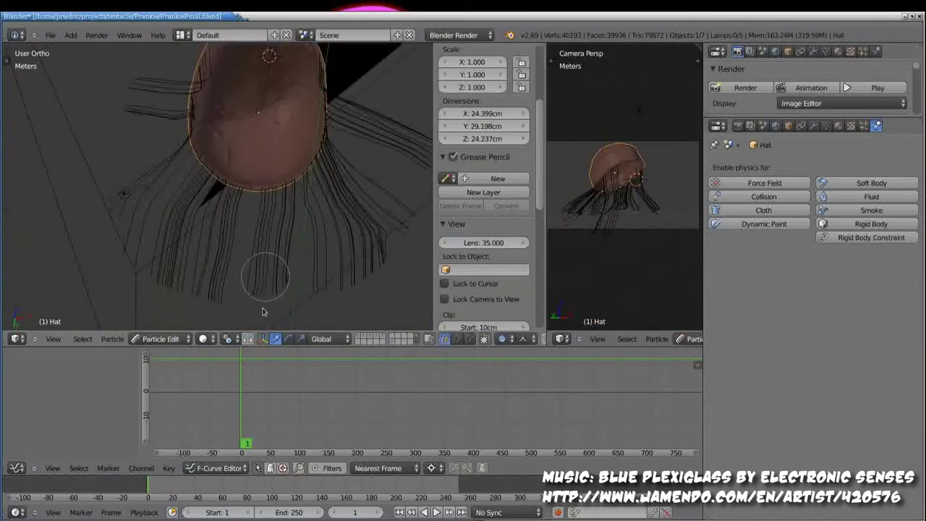
mouse_move(146, 245)
middle_mouse_down()
mouse_move(268, 155)
mouse_move(205, 244)
mouse_move(132, 213)
mouse_move(244, 180)
middle_mouse_up()
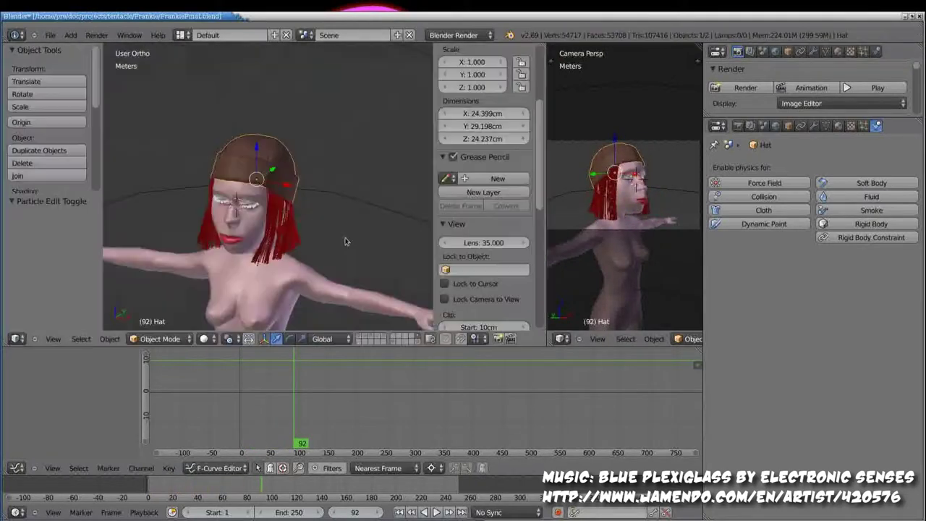
Play the hair simulation in object mode, then rewind and switch to the front view
middle_click_drag(208, 214, 231, 266)
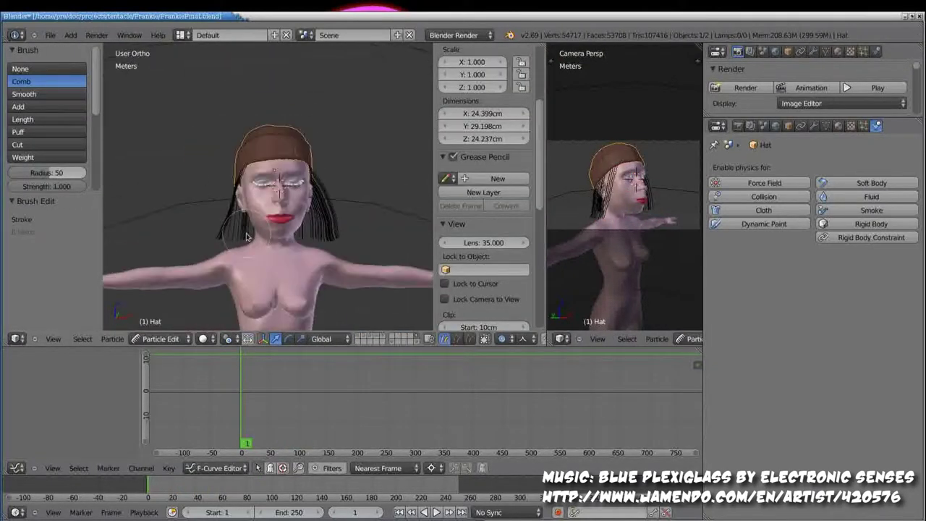
key("ctrl+Tab")
key("alt+a")
key("KP_5")
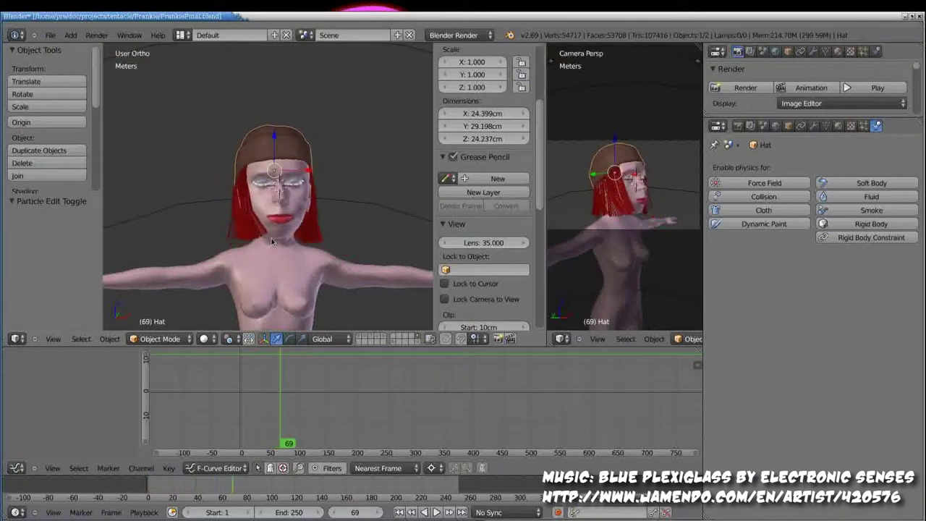
key("Escape")
key("KP_1")
Comb the hair strands around the neck in Particle Edit
left_click(52, 201)
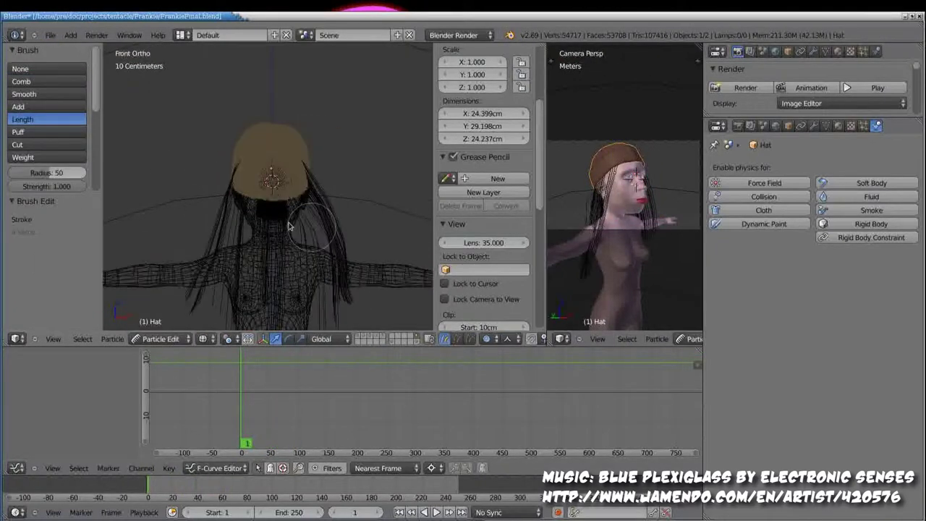
mouse_move(260, 239)
middle_mouse_down()
mouse_move(319, 256)
mouse_move(258, 154)
mouse_move(200, 209)
mouse_move(212, 218)
mouse_move(198, 239)
mouse_move(217, 232)
mouse_move(221, 196)
middle_mouse_up()
key("t")
key("t")
key("Tab")
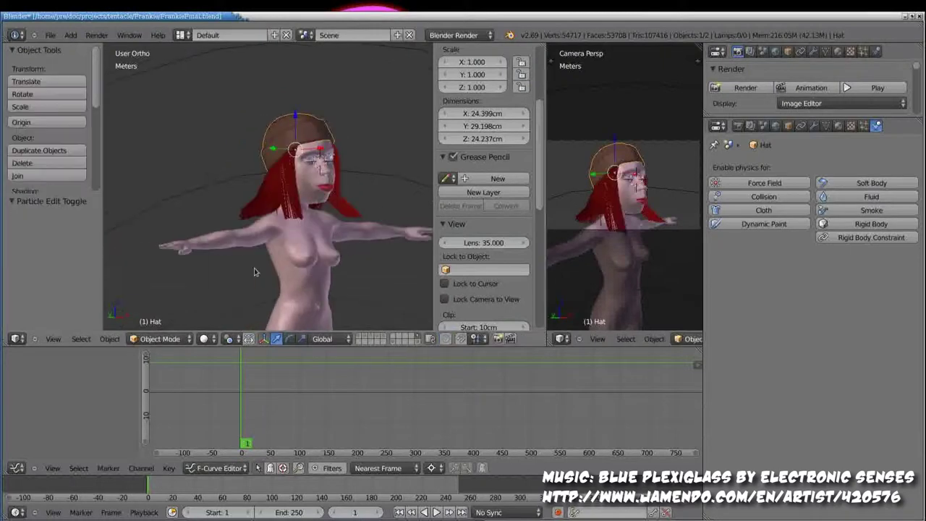
key("t")
Replay the hair motion, then render the current frame from the top view
key("alt+a")
mouse_move(254, 272)
middle_mouse_down()
mouse_move(260, 250)
mouse_move(210, 216)
middle_mouse_up()
scroll(257, 261, "up", 3)
key("alt+a")
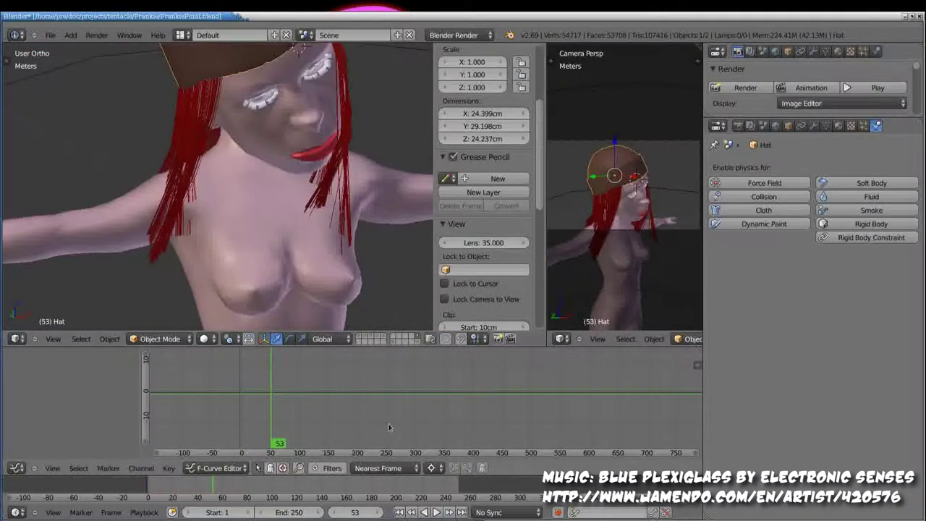
key("KP_7")
scroll(217, 188, "down", 4)
key("F12")
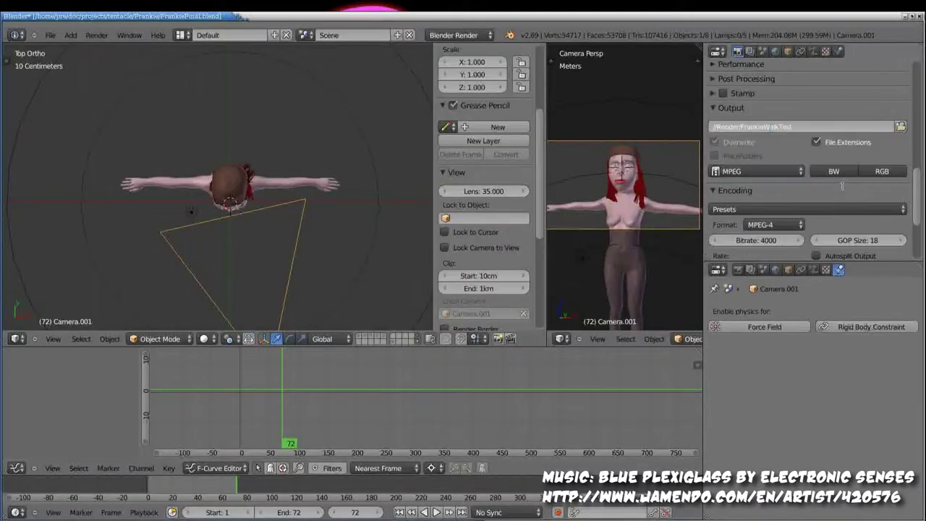
Render the full 72-frame animation from the Render properties
scroll(842, 186, "up", 10)
left_click(811, 107)
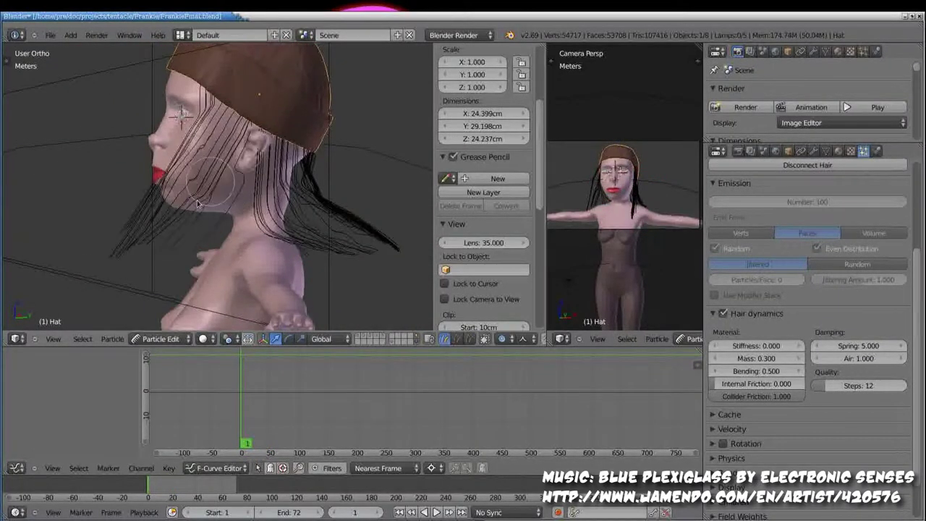
Turn off hair dynamics on Frankie's FrankieHair particle system
mouse_move(81, 267)
middle_mouse_down()
mouse_move(268, 207)
mouse_move(156, 150)
middle_mouse_up()
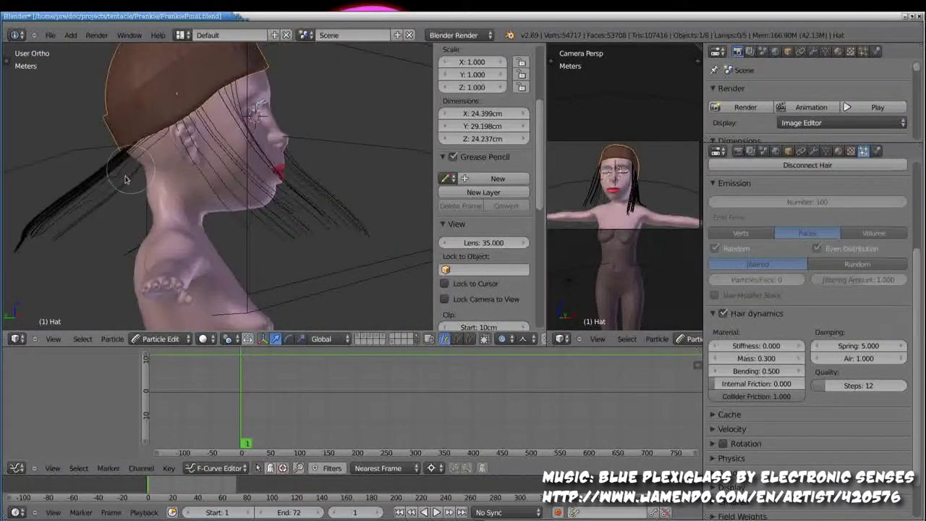
mouse_move(125, 180)
middle_mouse_down()
mouse_move(362, 258)
mouse_move(304, 245)
middle_mouse_up()
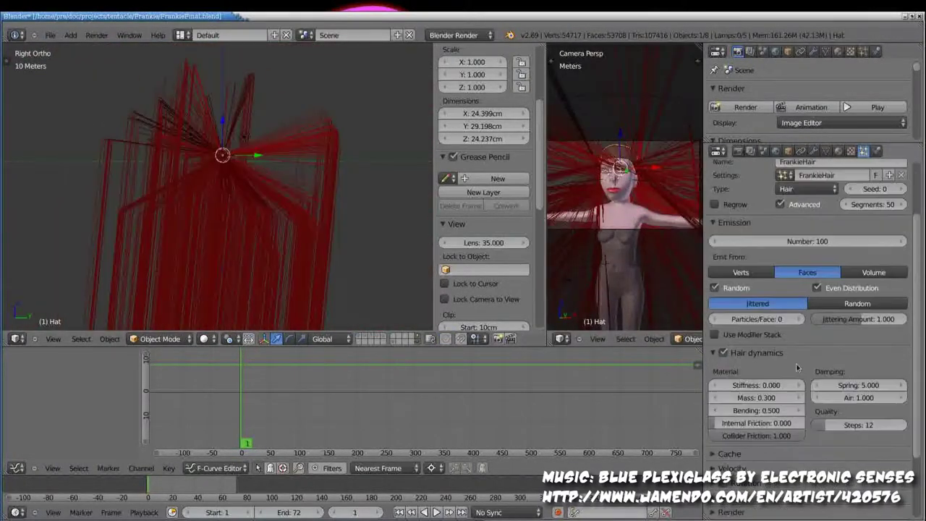
scroll(796, 369, "down", 3)
scroll(759, 357, "up", 3)
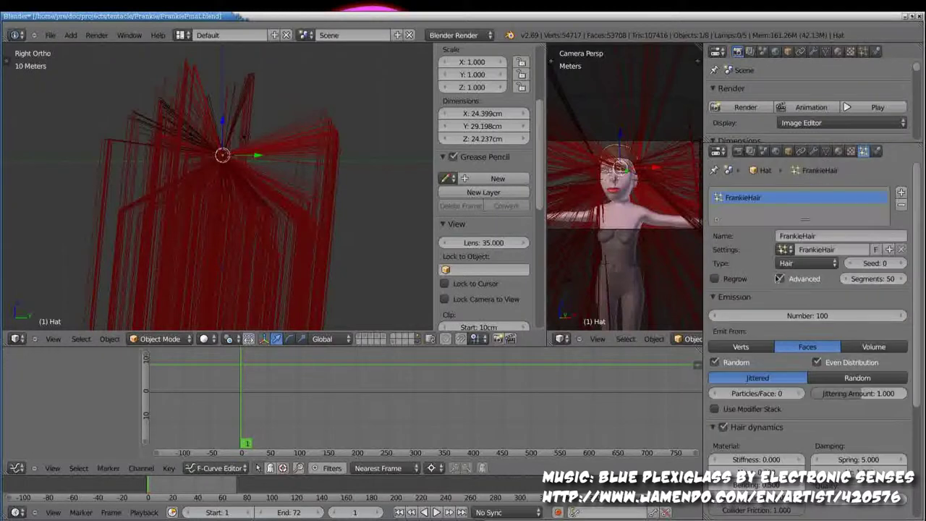
left_click(723, 349)
scroll(778, 469, "down", 6)
scroll(777, 468, "up", 5)
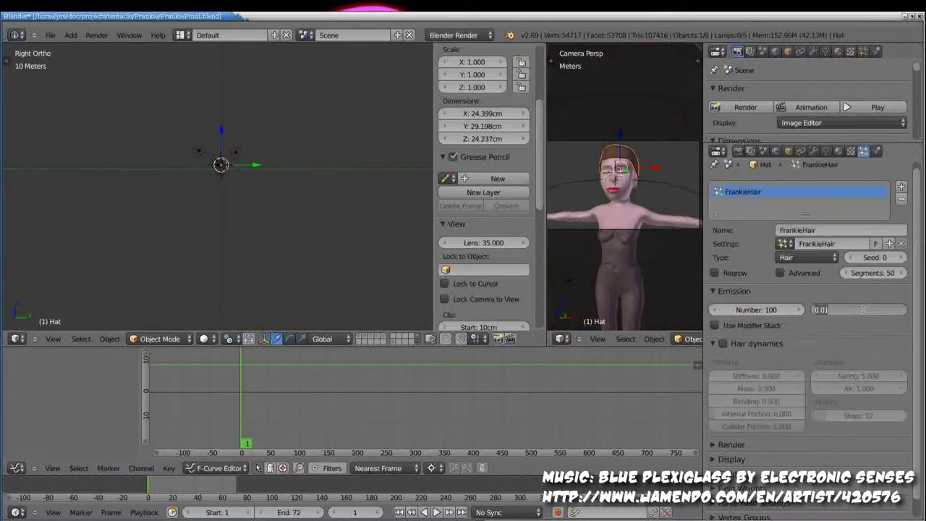
In Particle Edit from the top view, comb the strands back behind the head
key("KP_1")
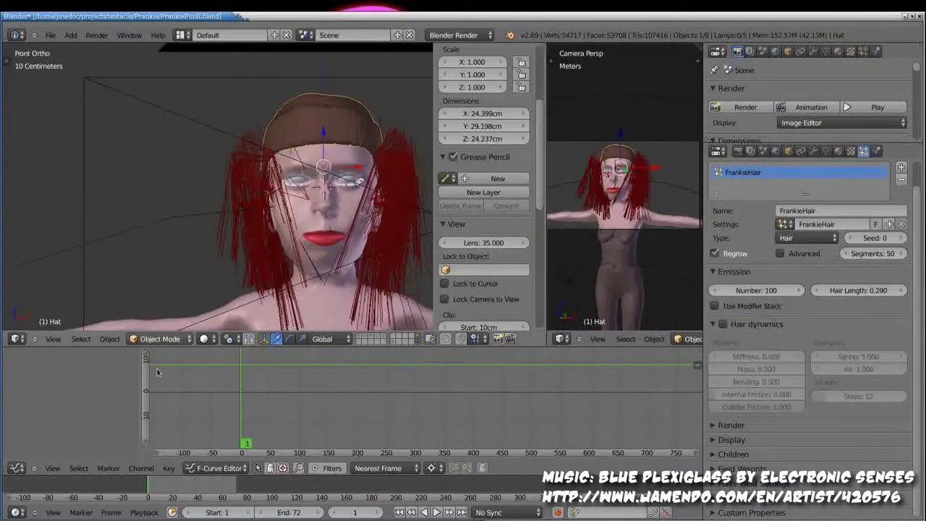
key("ctrl+Tab")
key("z")
key("n")
key("z")
middle_click_drag(414, 249, 325, 181)
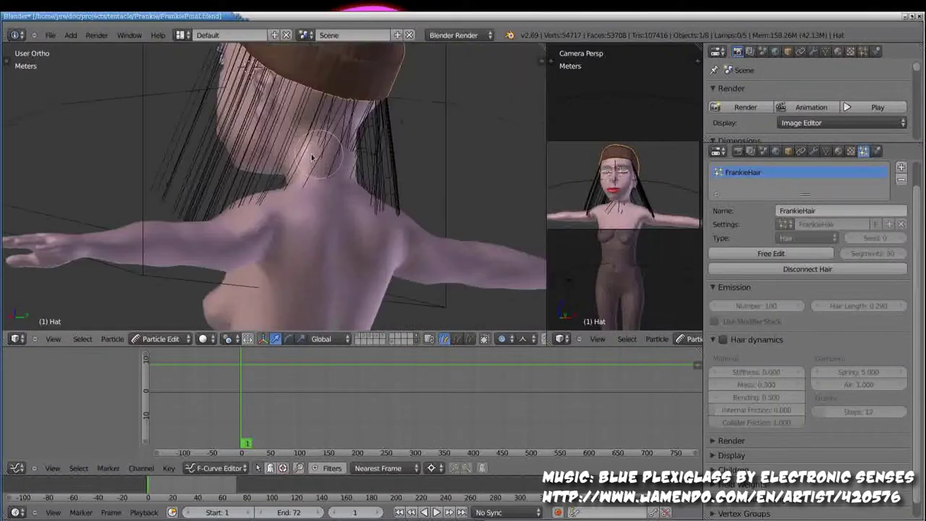
key("z")
key("z")
key("KP_7")
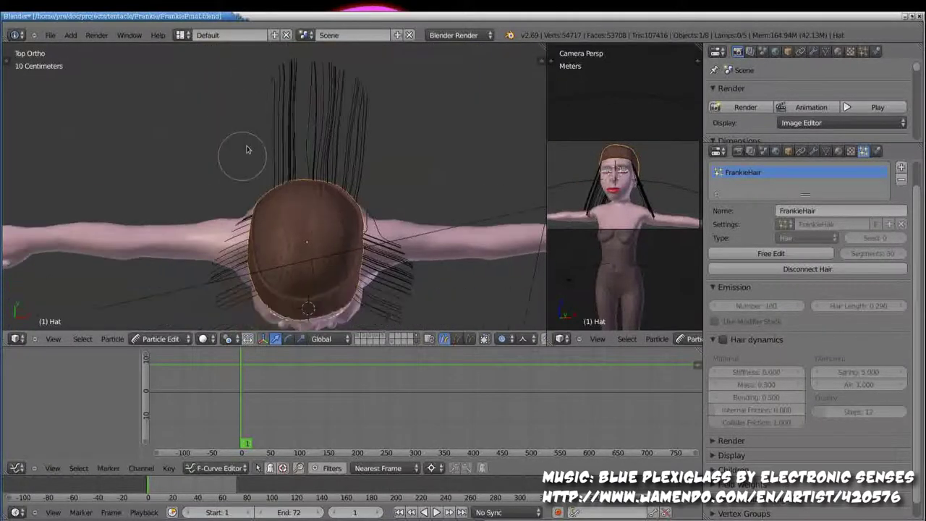
left_click_drag(248, 149, 210, 322)
middle_click_drag(498, 270, 312, 210)
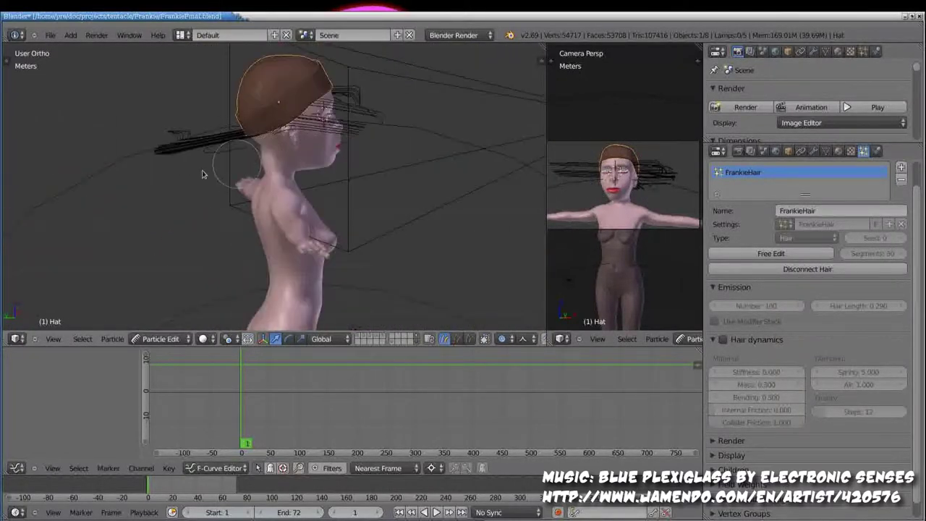
middle_click_drag(163, 172, 318, 204)
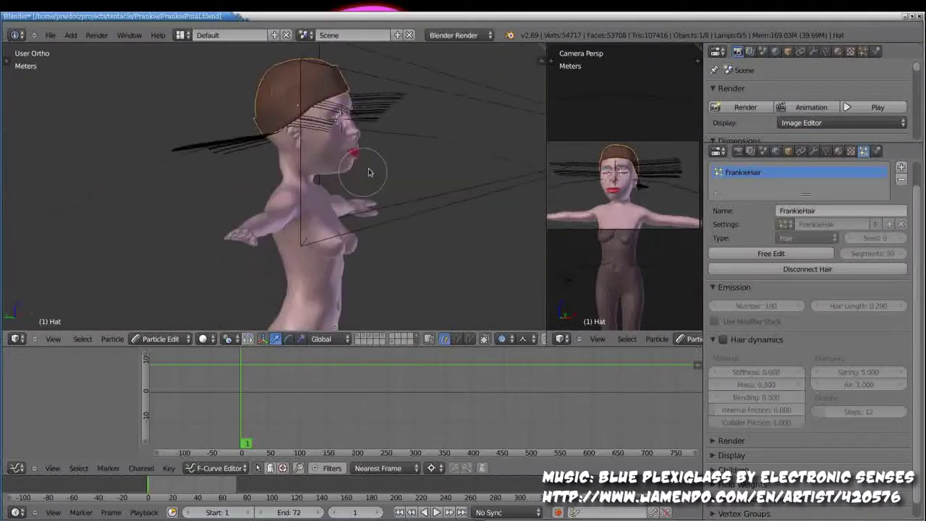
Comb the hair strands down at the back of Frankie's head
key("Tab")
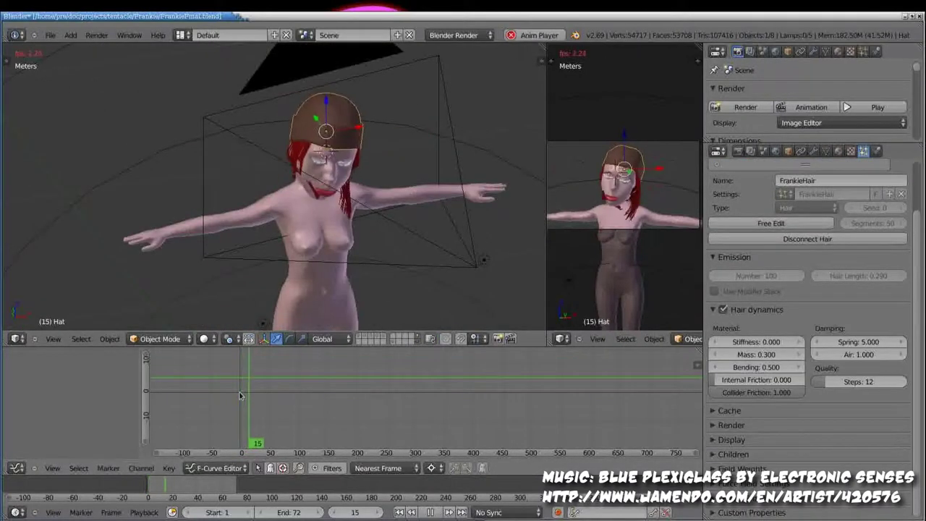
middle_click_drag(261, 340, 328, 180)
scroll(327, 180, "down", 5)
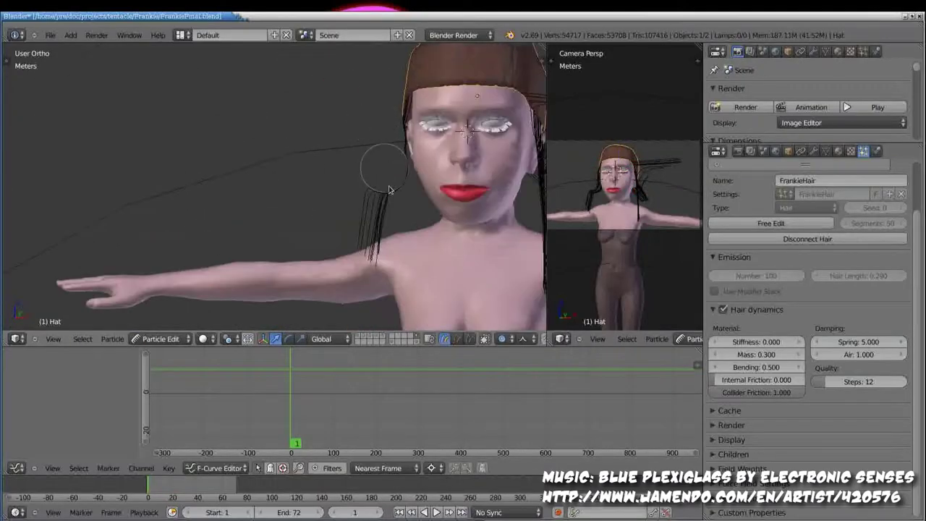
middle_click_drag(275, 217, 228, 190)
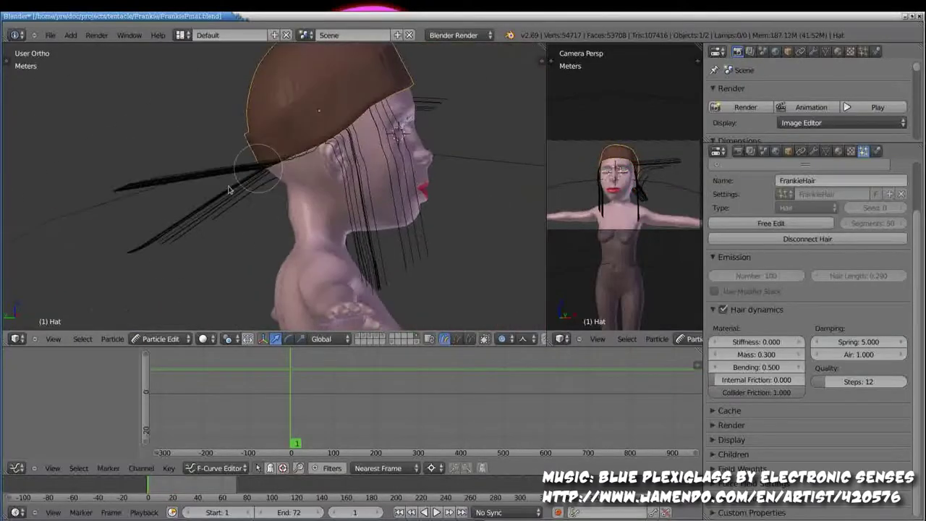
key("KP_3")
scroll(304, 265, "up", 3)
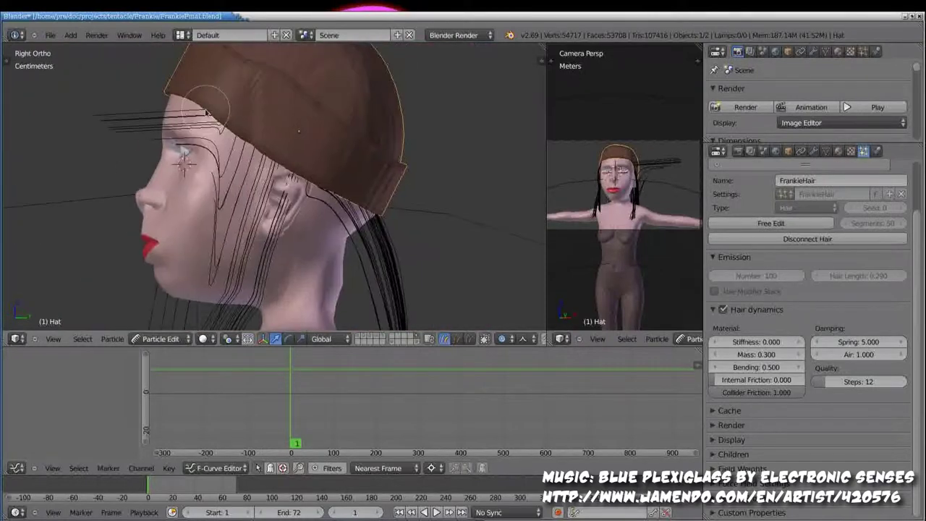
scroll(191, 258, "down", 3)
middle_click_drag(192, 258, 328, 248)
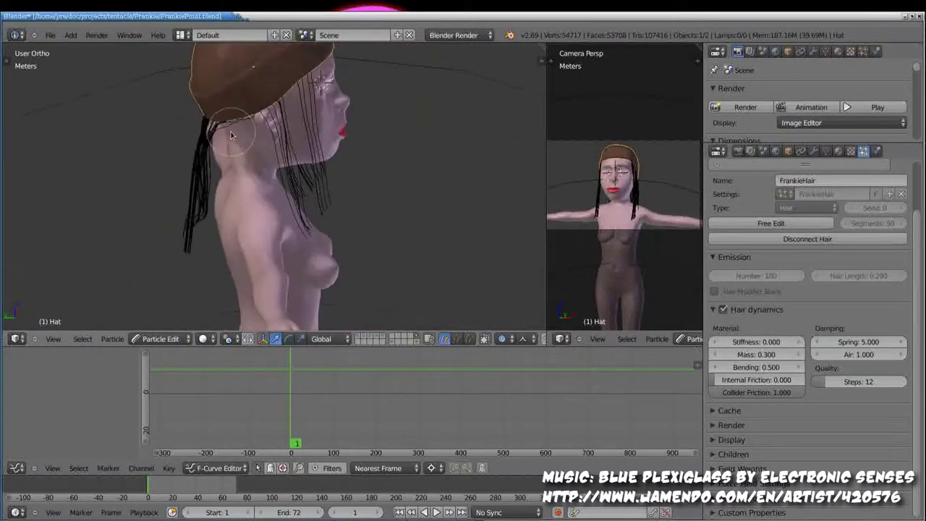
Return to Object Mode and play the hair simulation with Alt+A, checking from back and front
key("Tab")
key("alt+a")
middle_click_drag(328, 247, 346, 224)
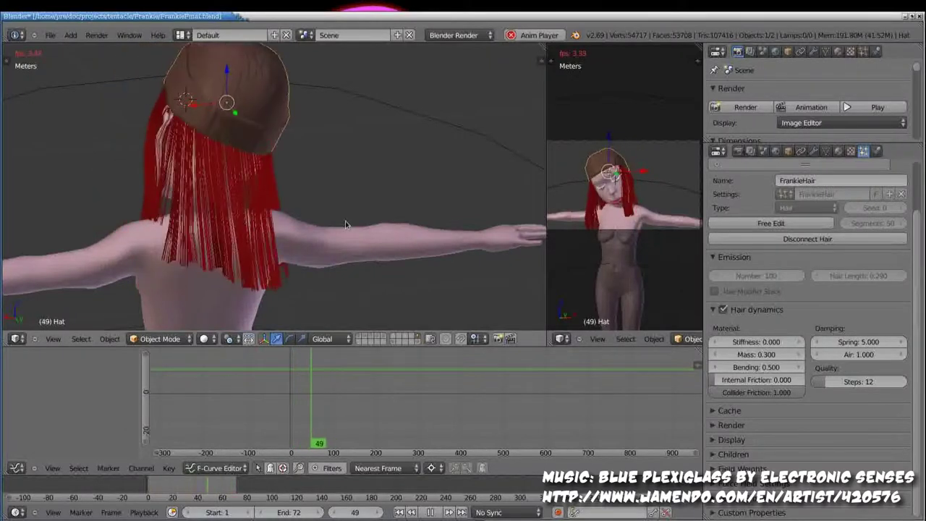
middle_click_drag(346, 224, 217, 224)
Stop playback and render Frankie's red hair under the cap against the cloudy sky
key("F12")
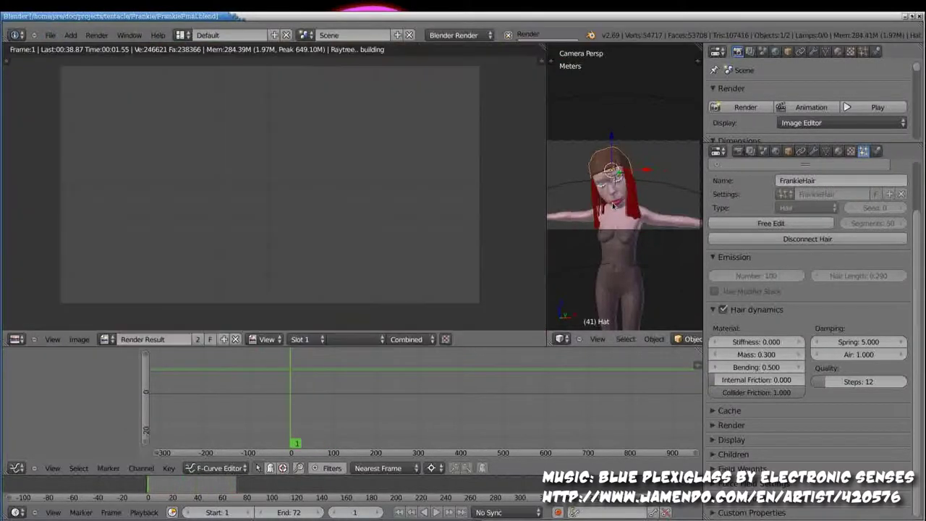
key("Escape")
left_click(49, 35)
key("Escape")
key("F12")
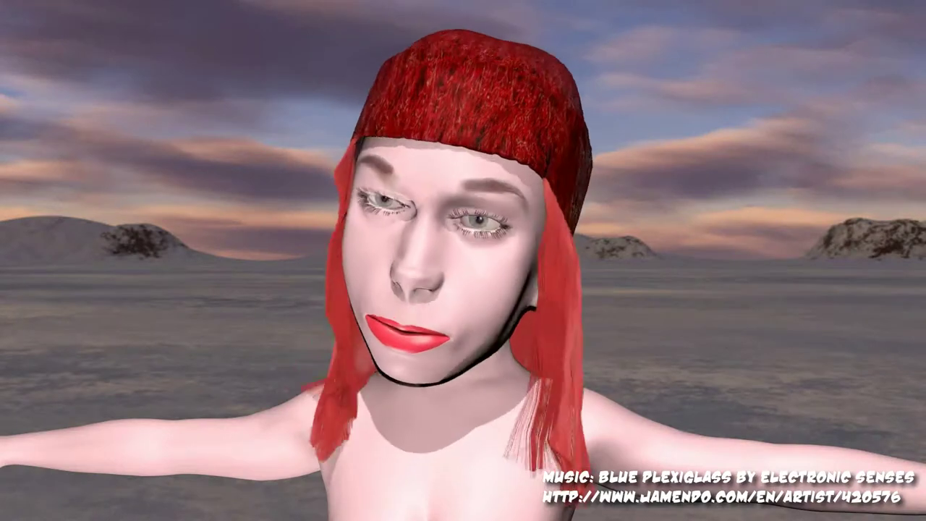